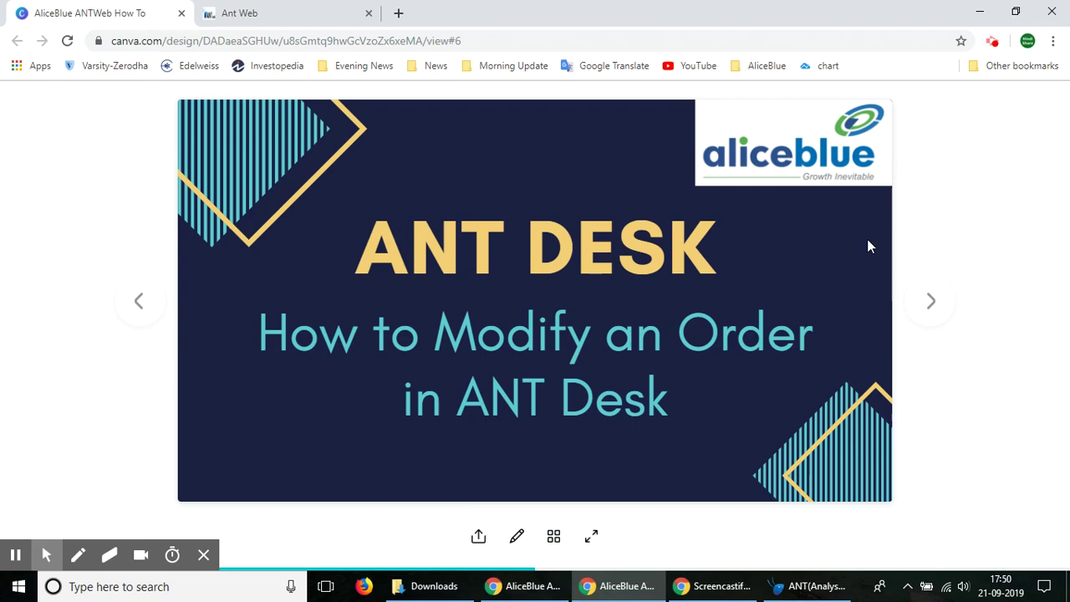
# Step: Bring ANT Desk forward, open the BSEOnG MW watchlist and select the HDFC row
pyautogui.click(813, 589)
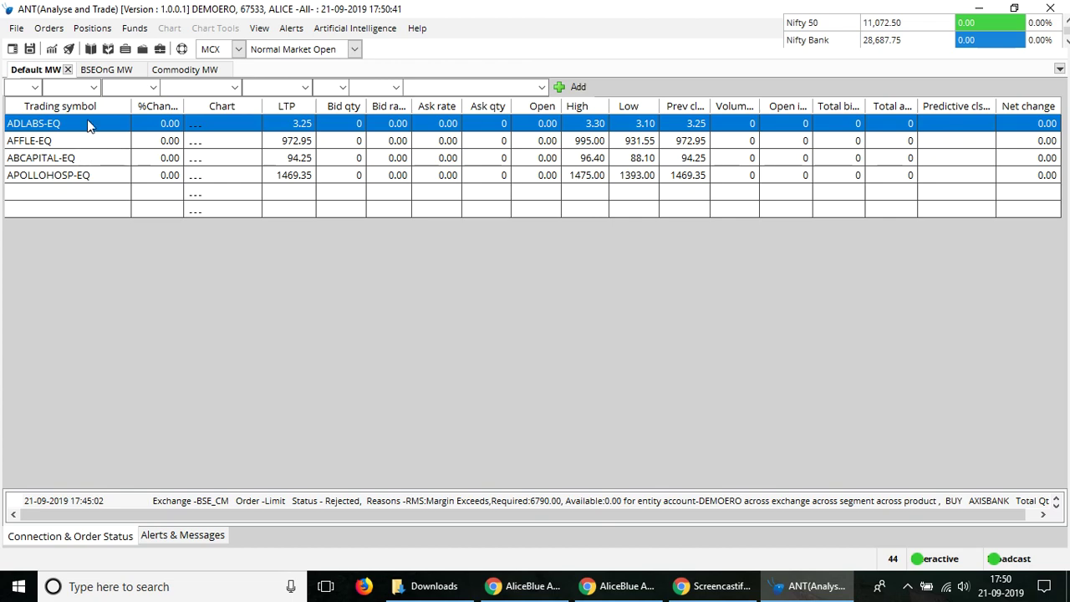
pyautogui.click(94, 70)
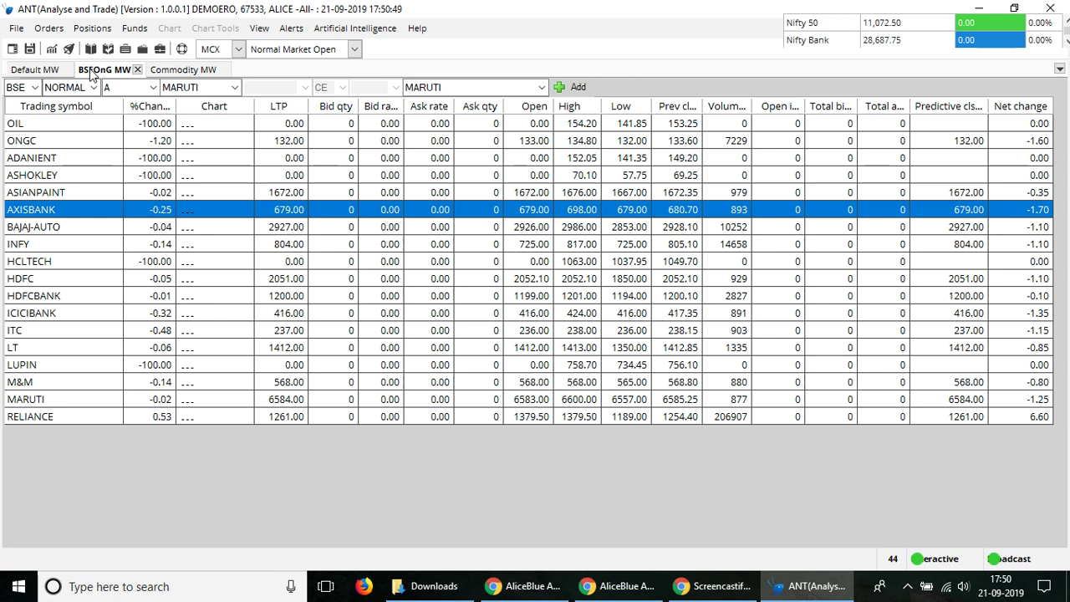
pyautogui.click(57, 265)
pyautogui.click(65, 283)
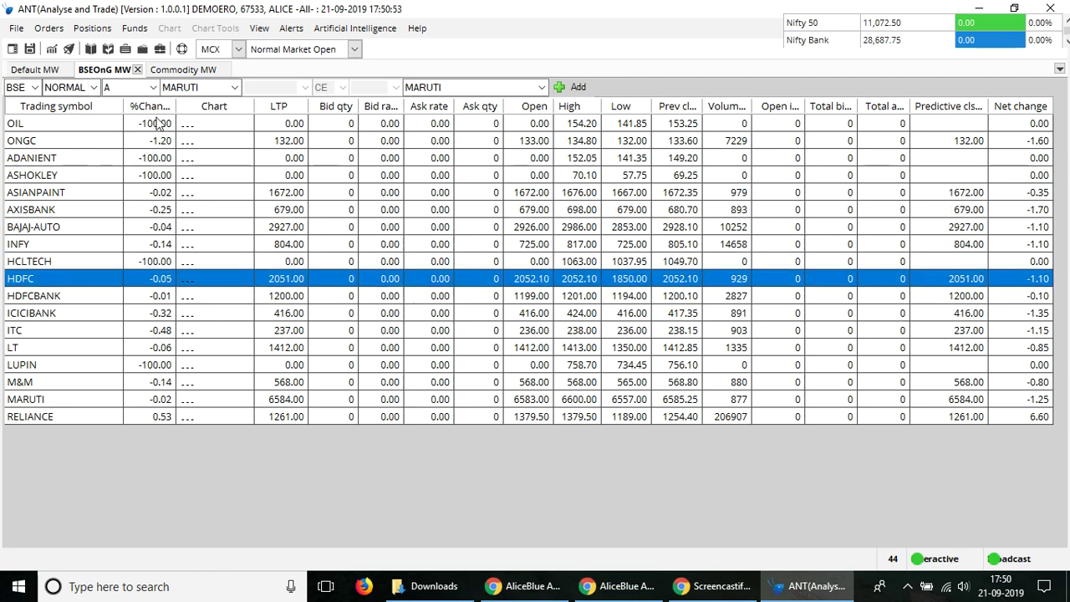
# Step: Start a new HDFC buy order and confirm exchange BSE and symbol HDFC
pyautogui.click(49, 27)
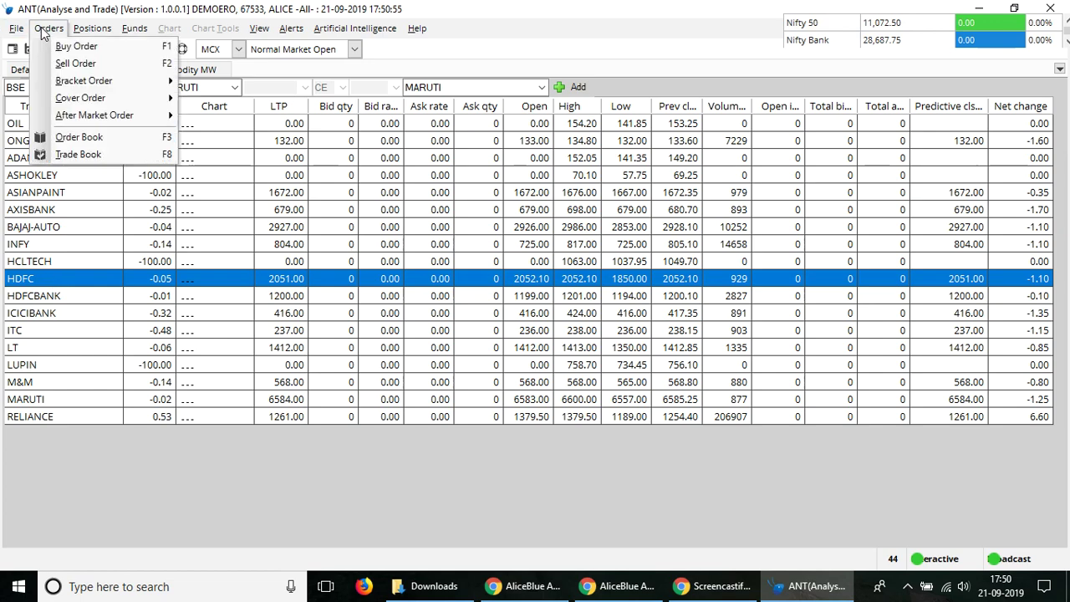
pyautogui.click(55, 45)
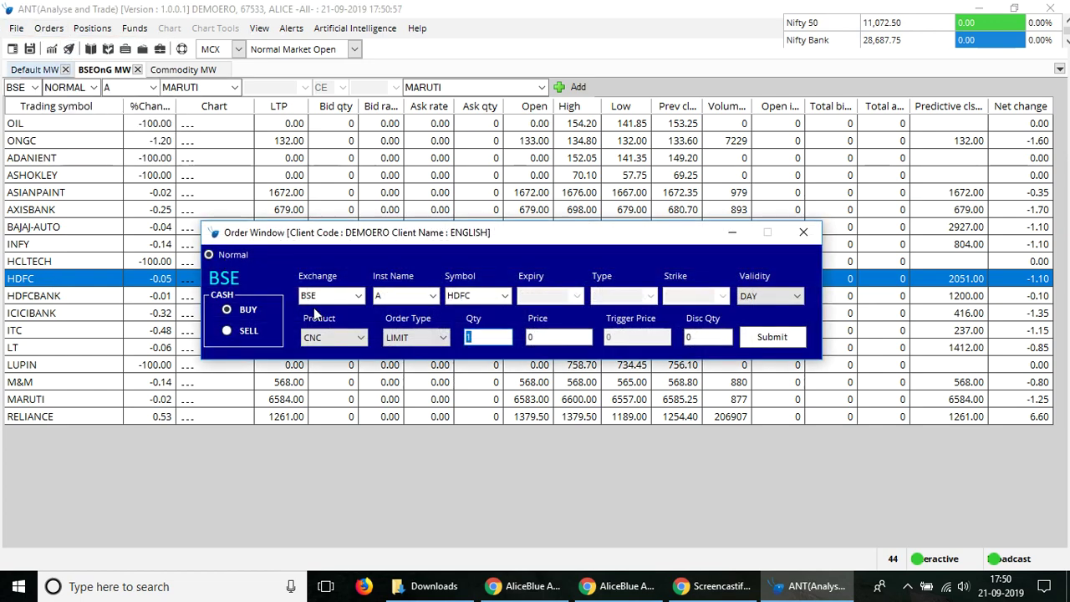
pyautogui.click(313, 296)
pyautogui.moveTo(463, 238); pyautogui.dragTo(461, 318)
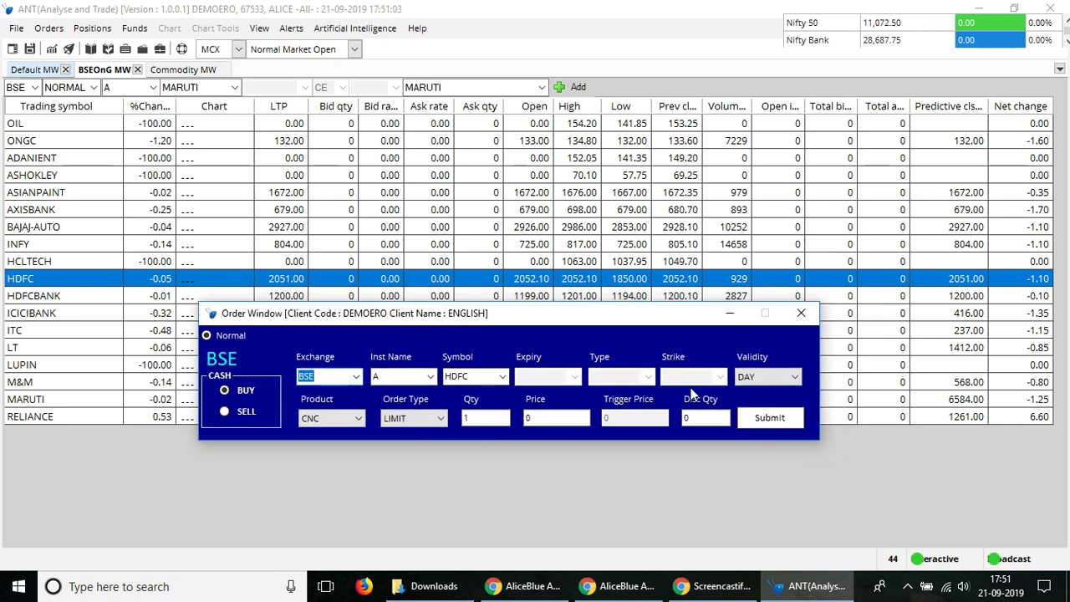
pyautogui.click(406, 377)
pyautogui.click(480, 381)
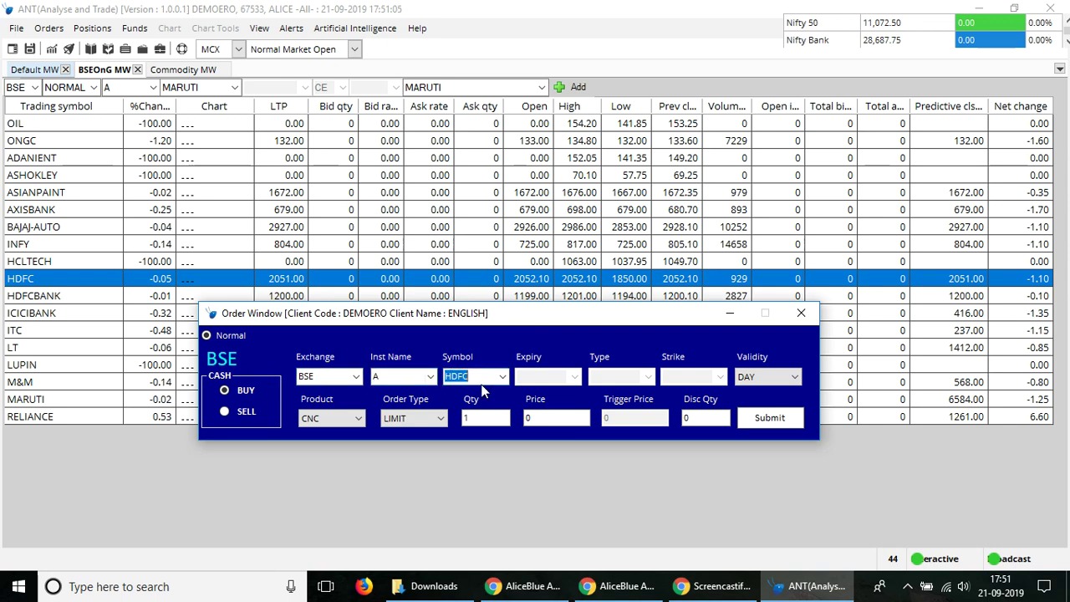
# Step: Keep DAY validity and CNC product, and set the order type to SL
pyautogui.click(793, 378)
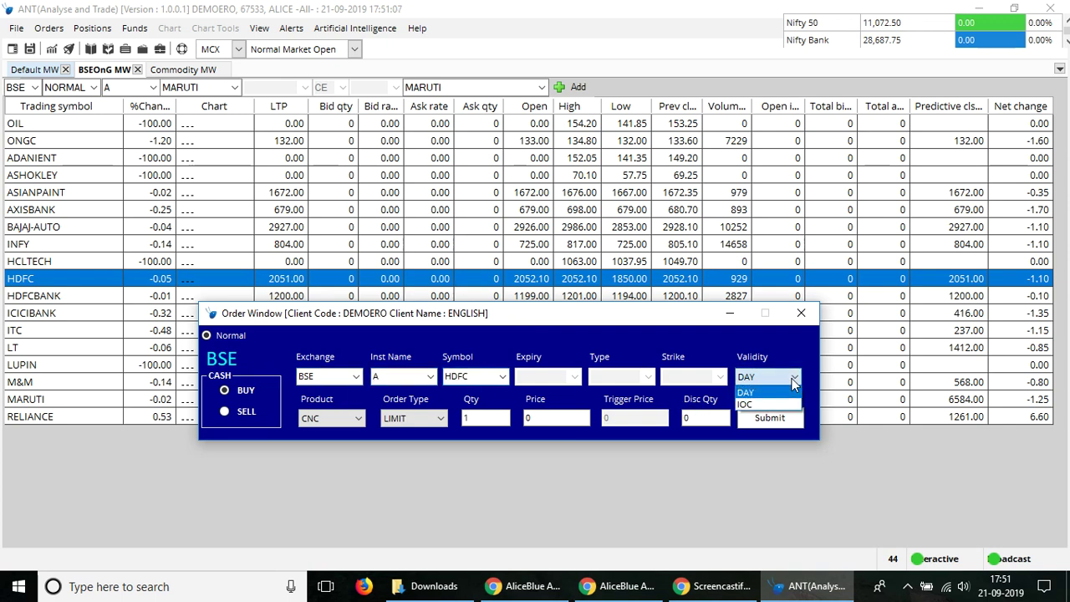
pyautogui.click(760, 390)
pyautogui.click(352, 422)
pyautogui.click(351, 423)
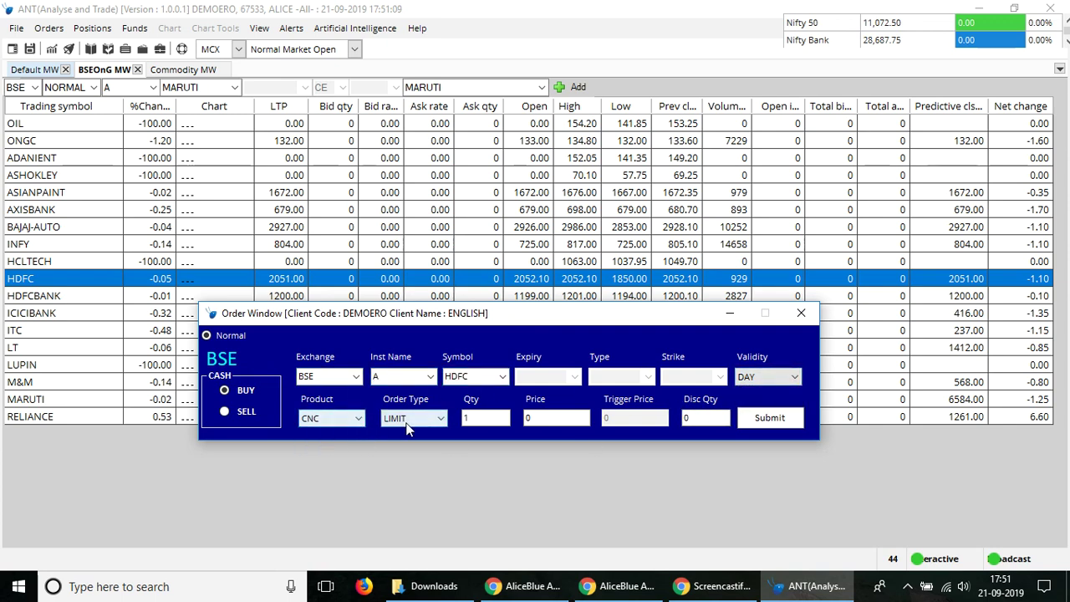
pyautogui.click(340, 423)
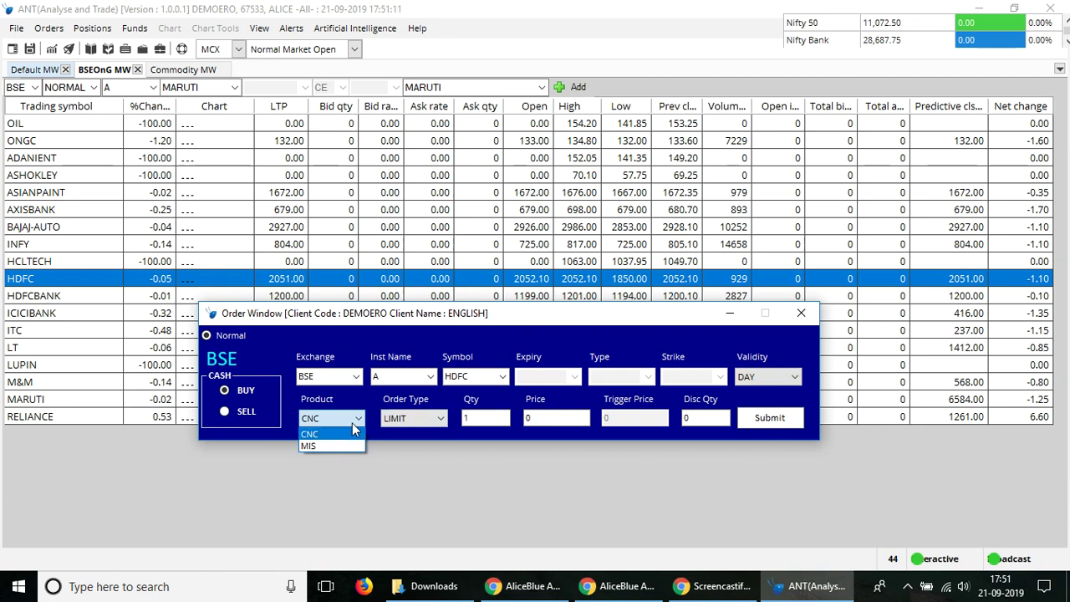
pyautogui.click(339, 433)
pyautogui.click(440, 420)
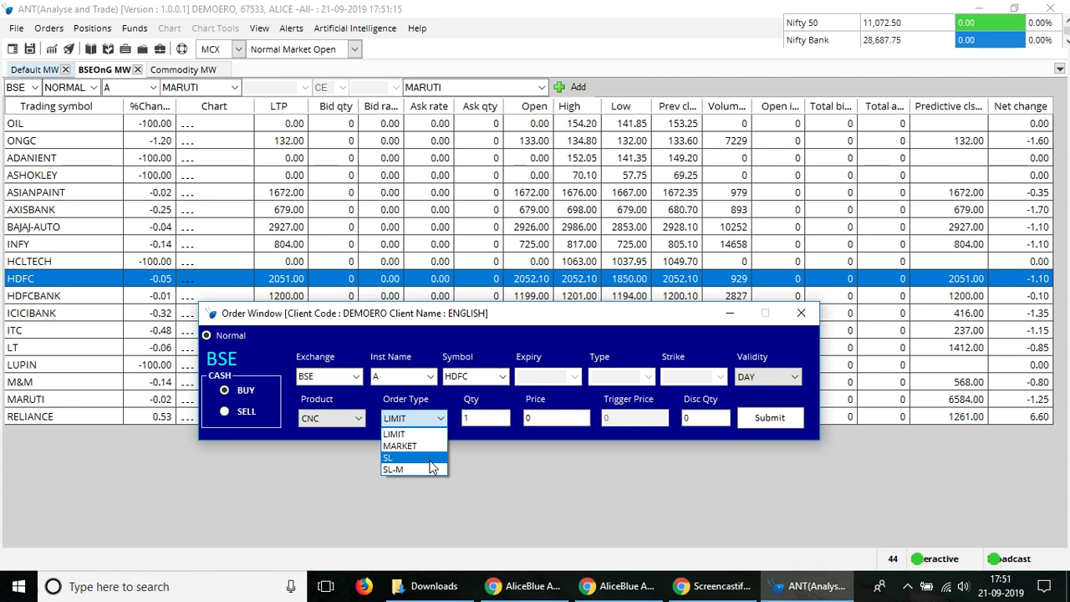
pyautogui.click(425, 457)
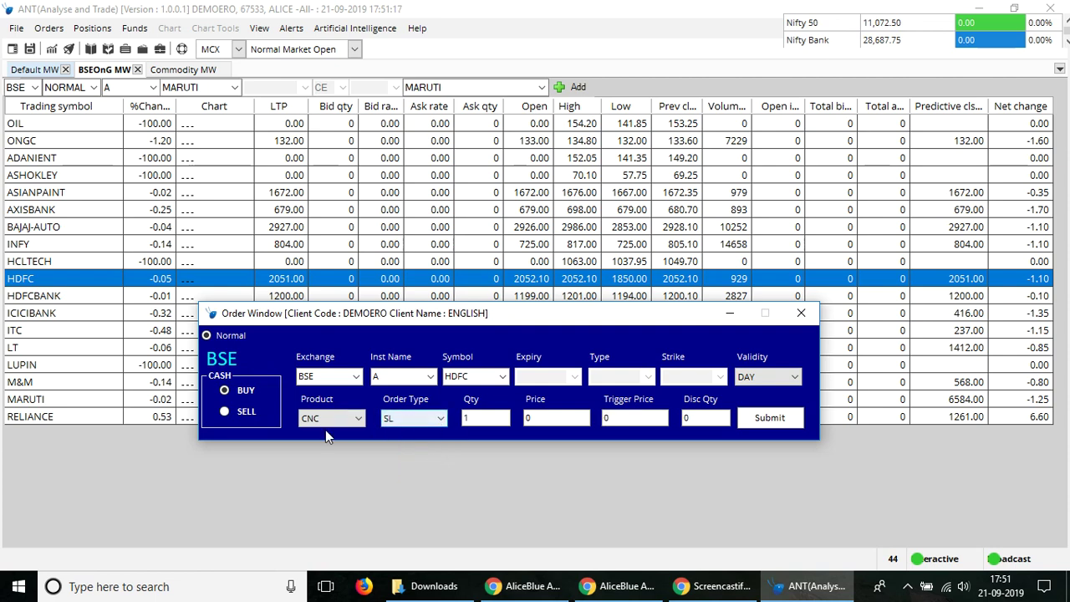
# Step: Enter price 2075 and trigger 2072, clear the trigger warning, and confirm submitting the SL buy
pyautogui.click(571, 413)
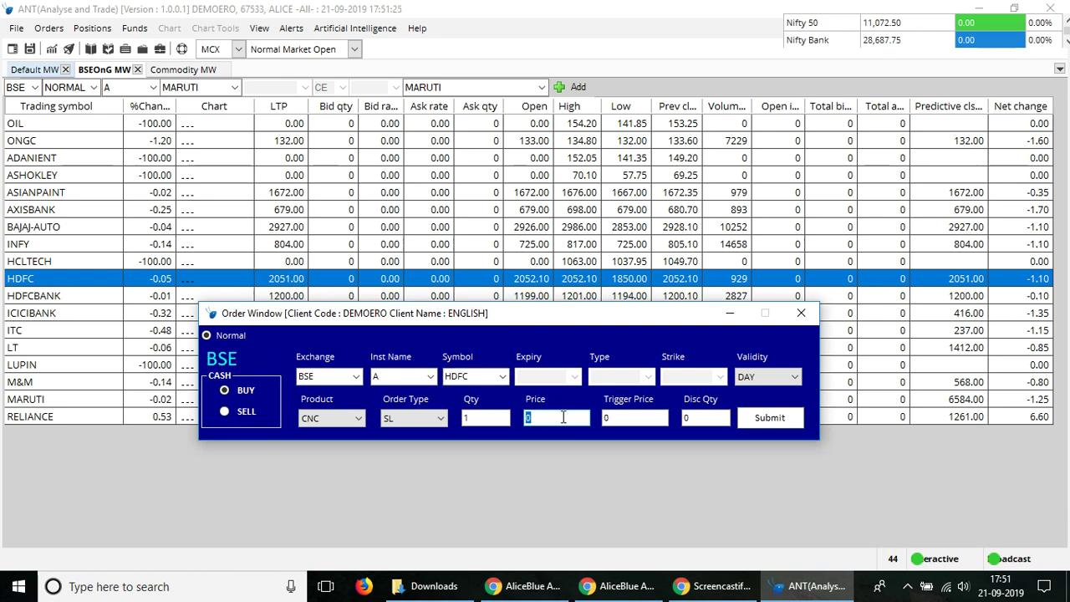
pyautogui.write('2075')
pyautogui.press('Tab')
pyautogui.write('2')
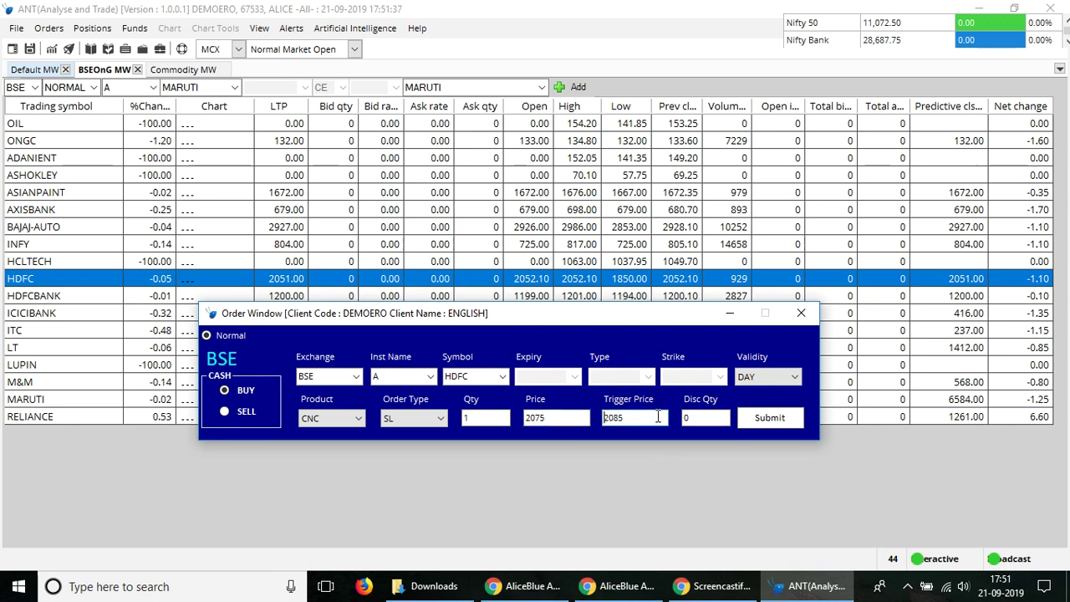
pyautogui.click(779, 432)
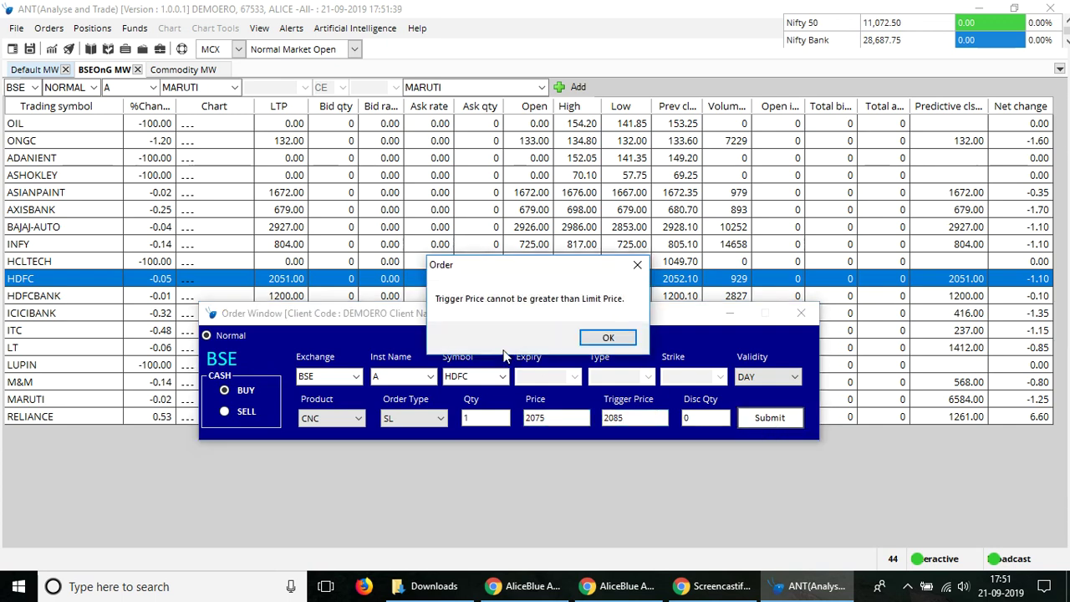
pyautogui.click(608, 338)
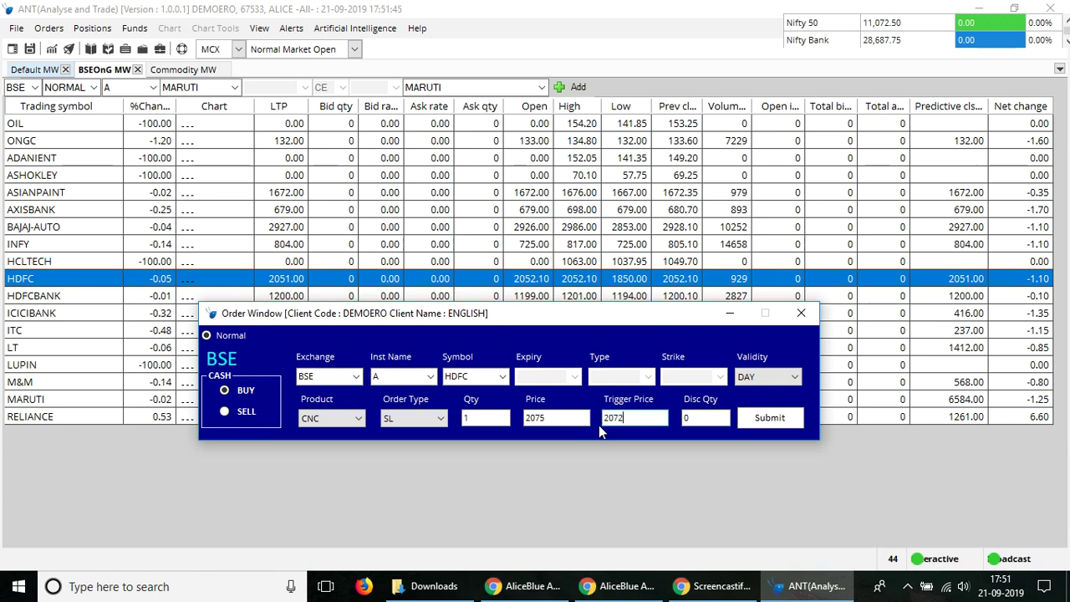
pyautogui.click(760, 424)
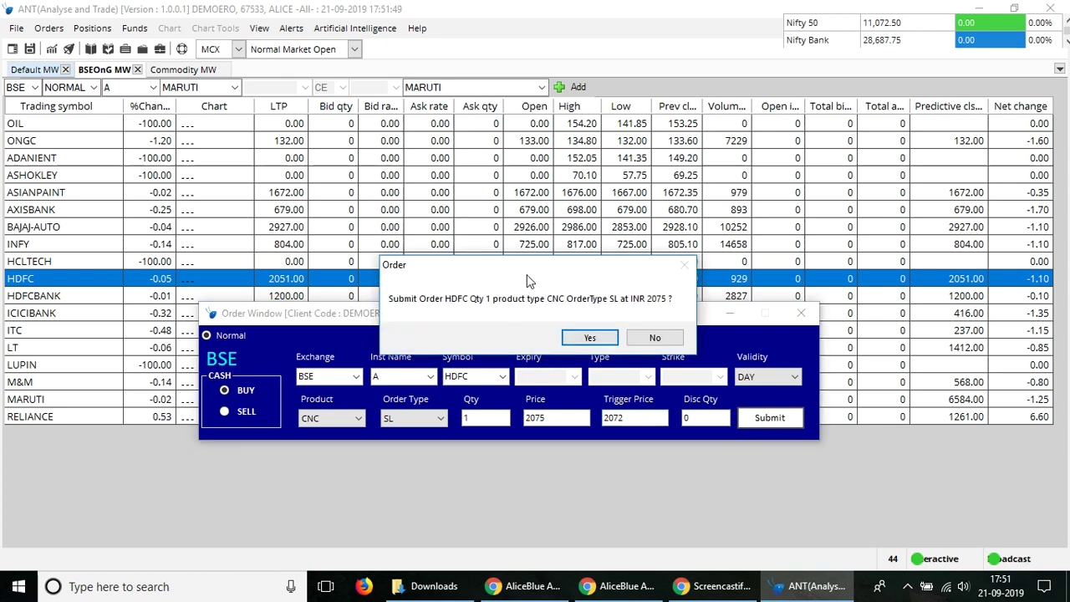
pyautogui.click(590, 338)
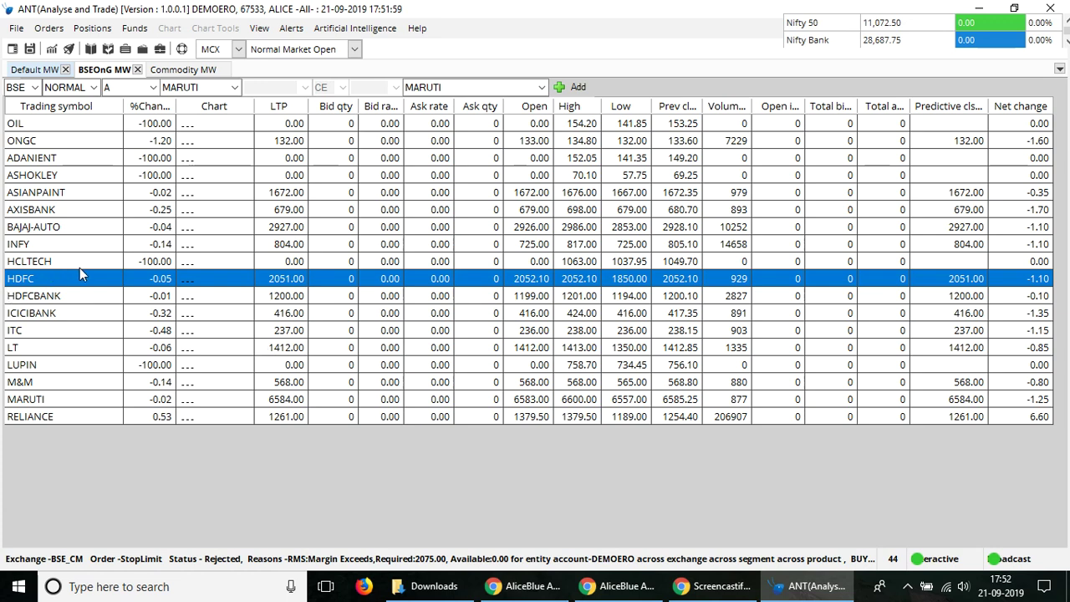
# Step: Open the Order Book (F3) from the Orders menu
pyautogui.click(50, 31)
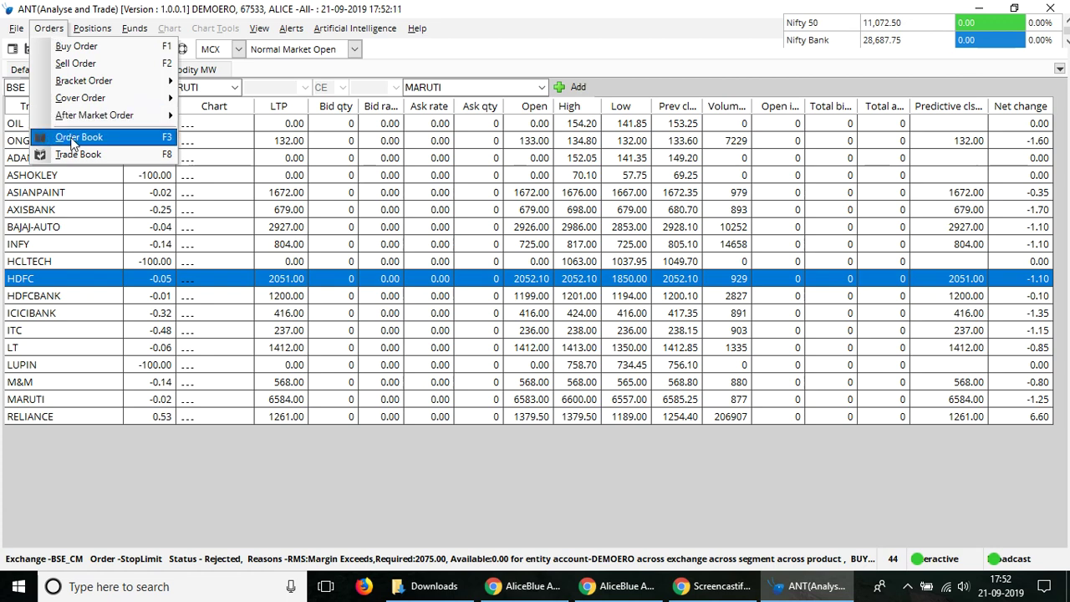
pyautogui.click(73, 141)
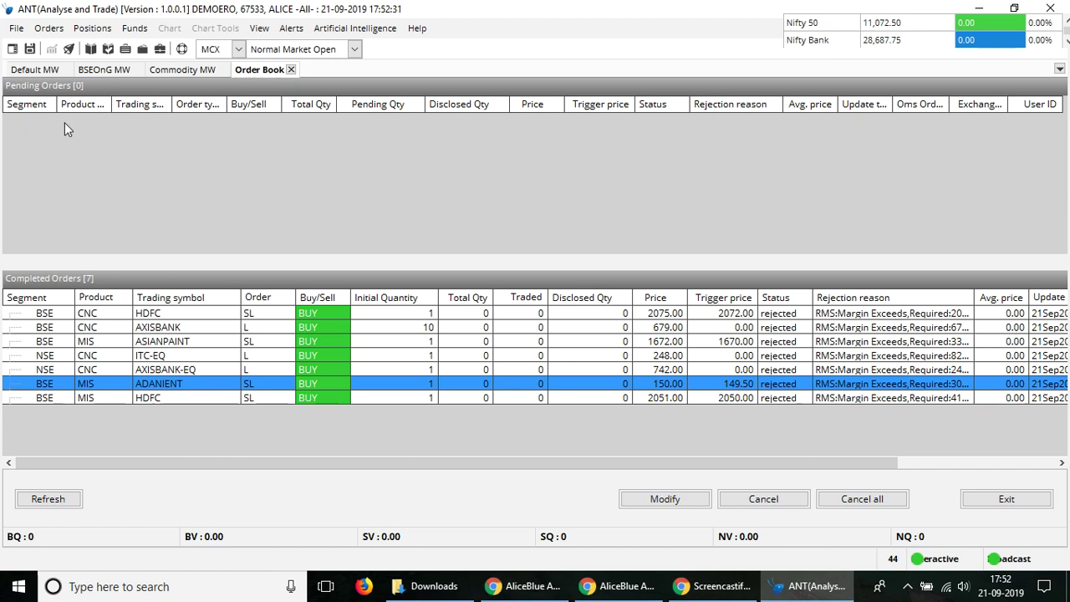
pyautogui.click(117, 316)
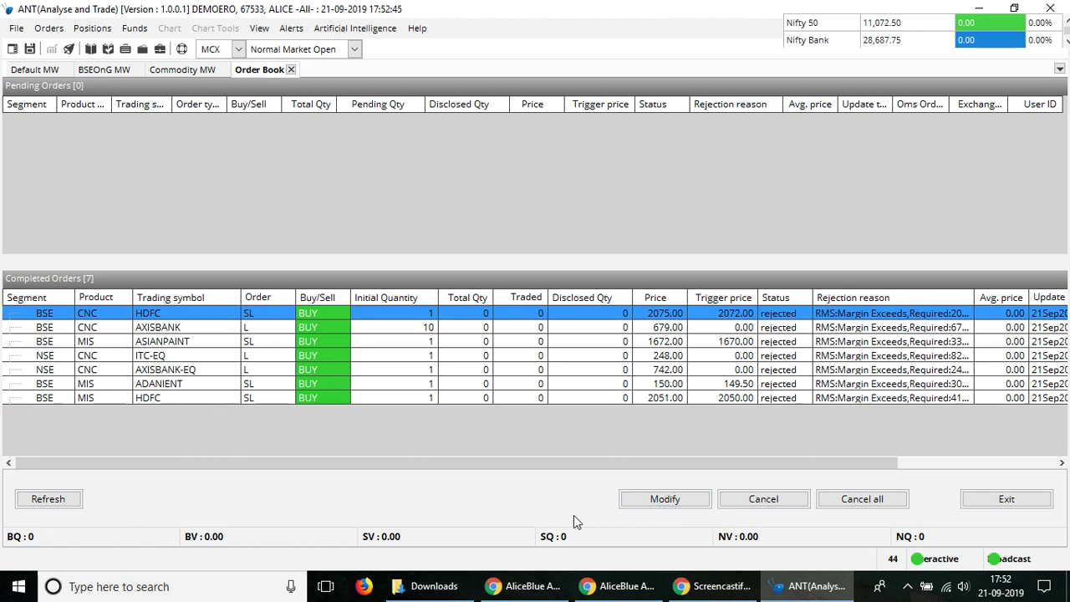
pyautogui.click(668, 504)
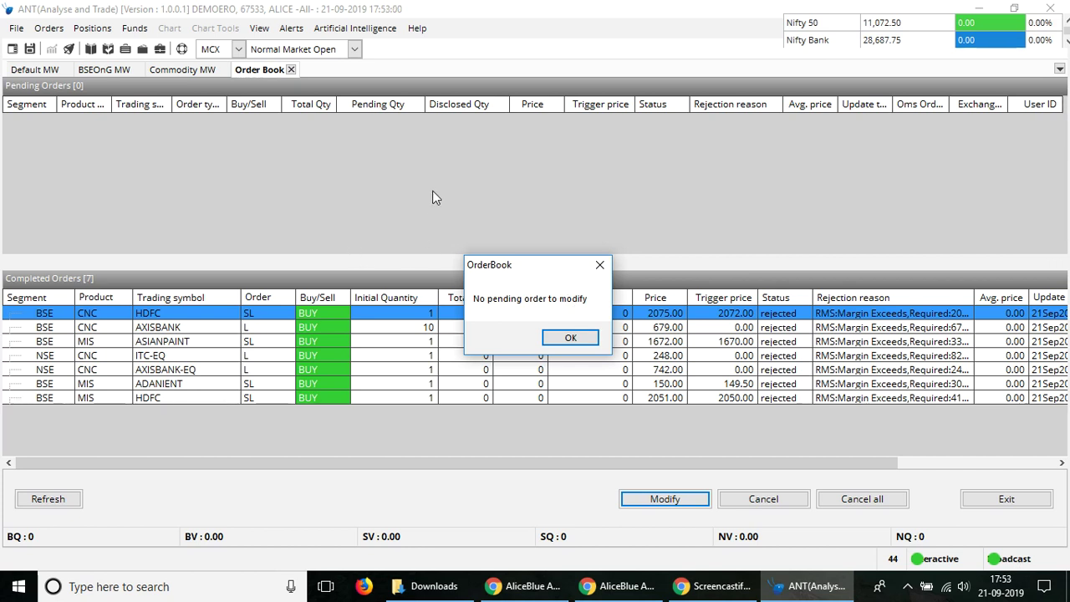
pyautogui.click(572, 338)
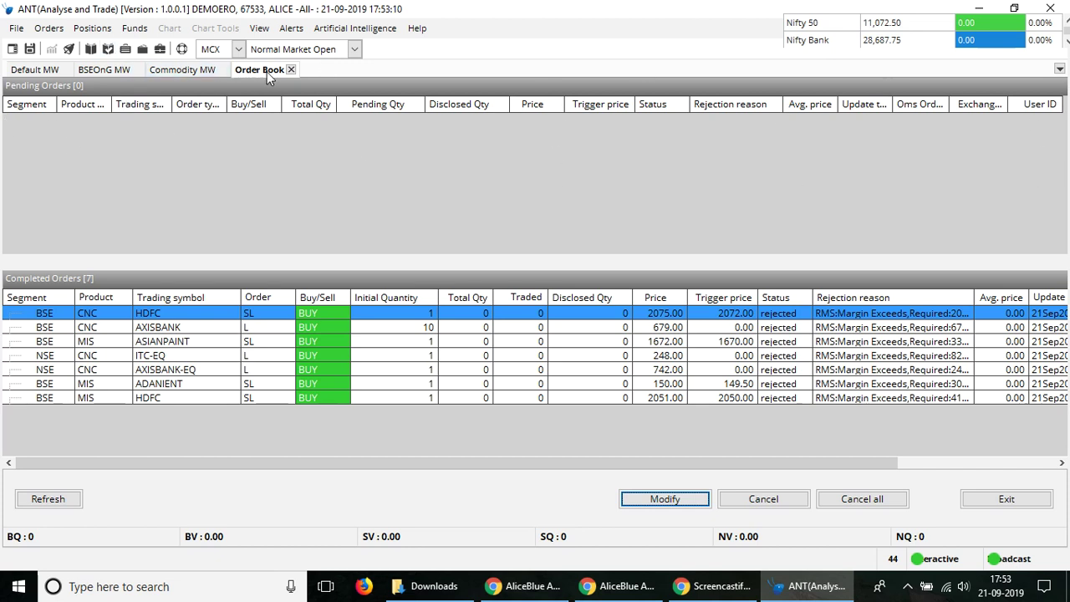
# Step: Open the Admin Position view from the Positions menu
pyautogui.click(15, 30)
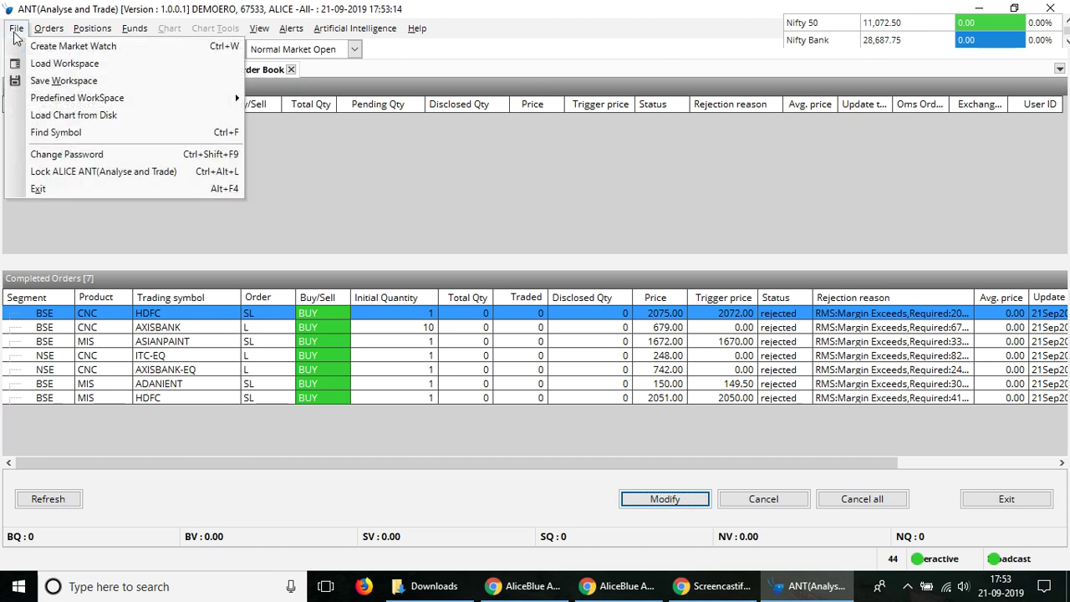
pyautogui.click(38, 30)
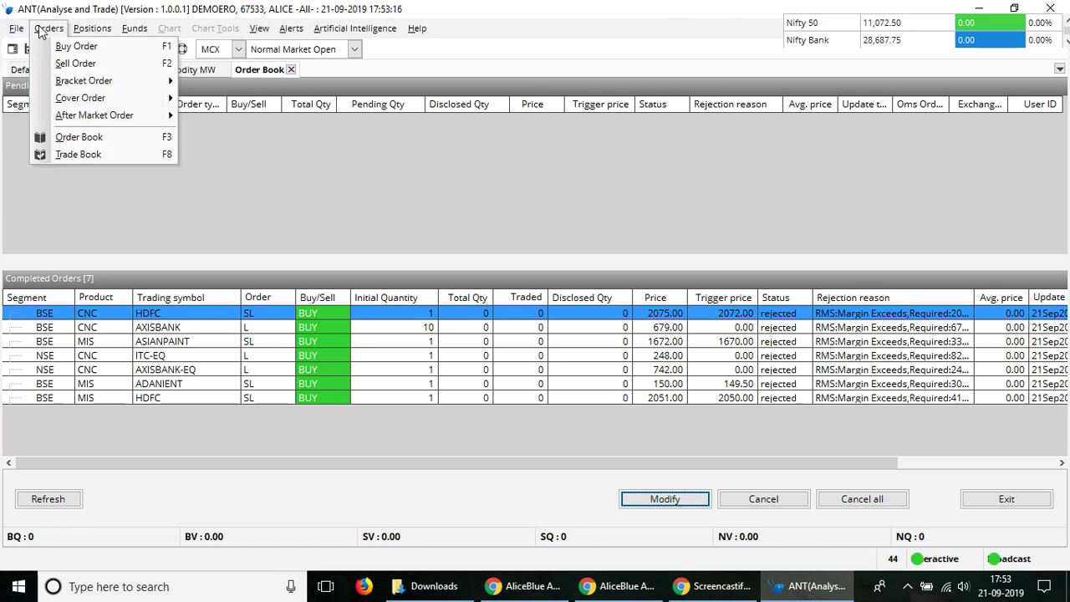
pyautogui.moveTo(90, 32)
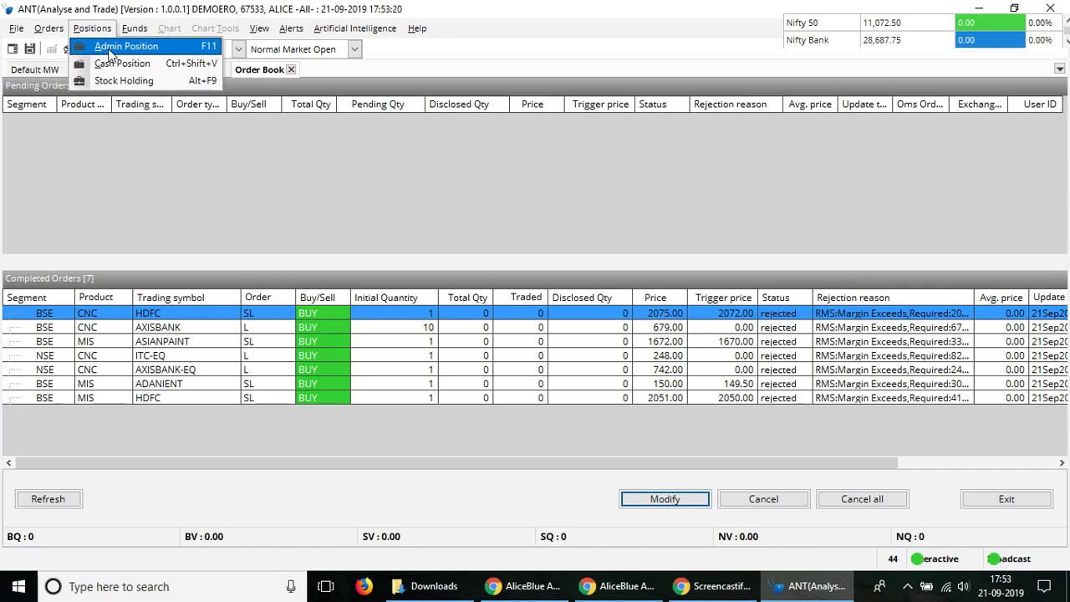
pyautogui.click(111, 49)
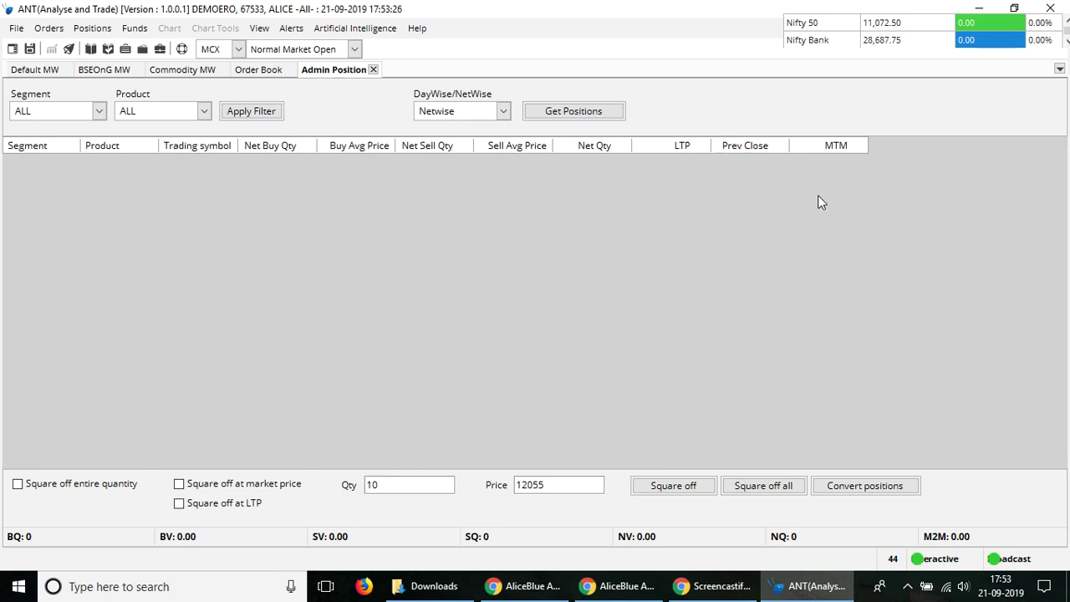
# Step: Review the Segment and Product filters, keep Netwise, and fetch positions
pyautogui.click(98, 112)
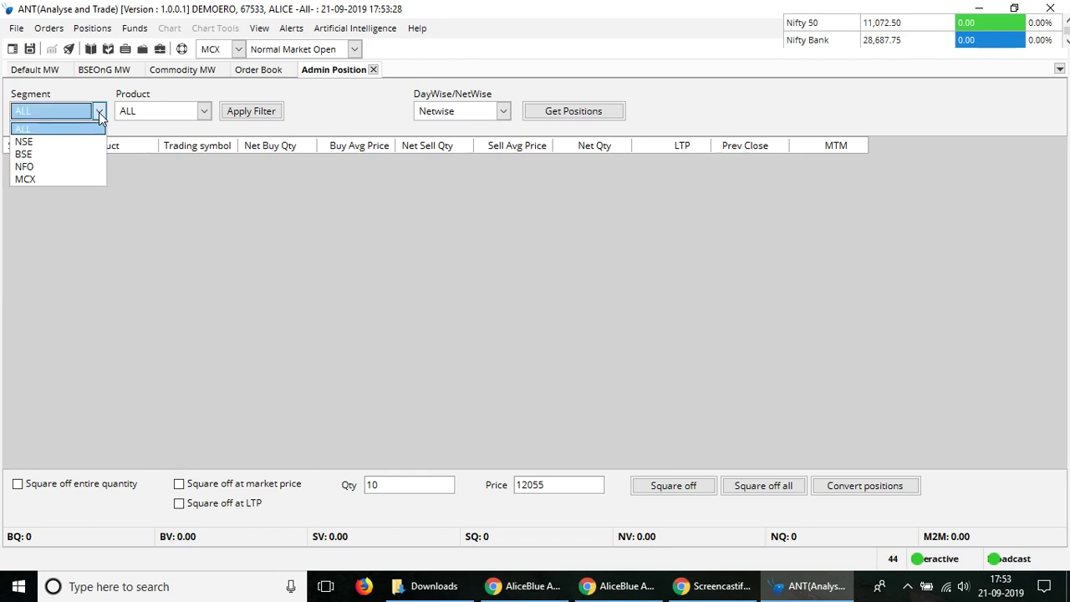
pyautogui.click(204, 111)
pyautogui.click(204, 111)
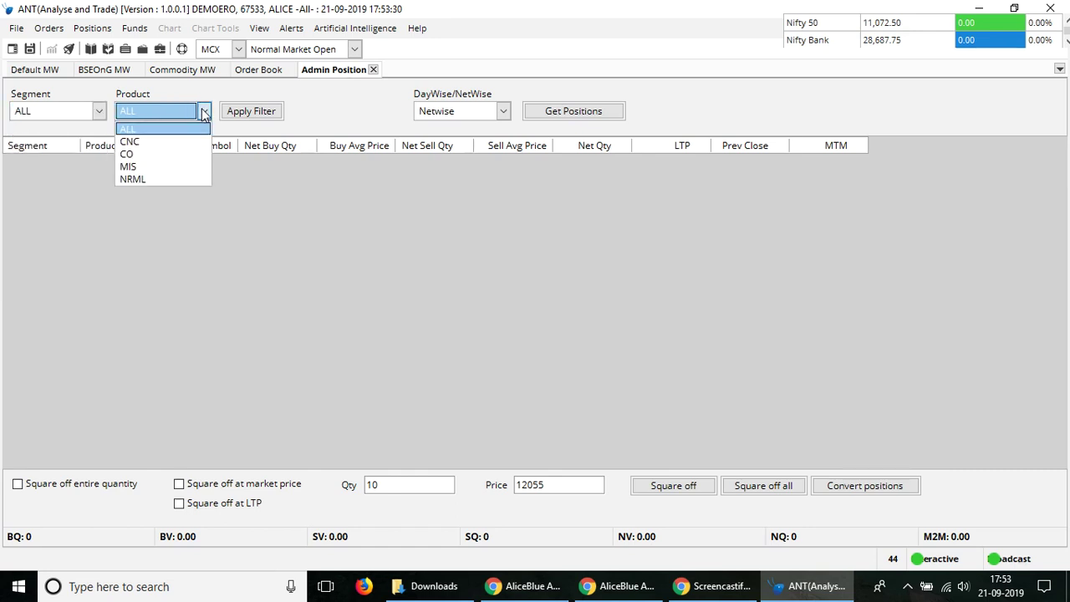
pyautogui.click(522, 165)
pyautogui.click(503, 111)
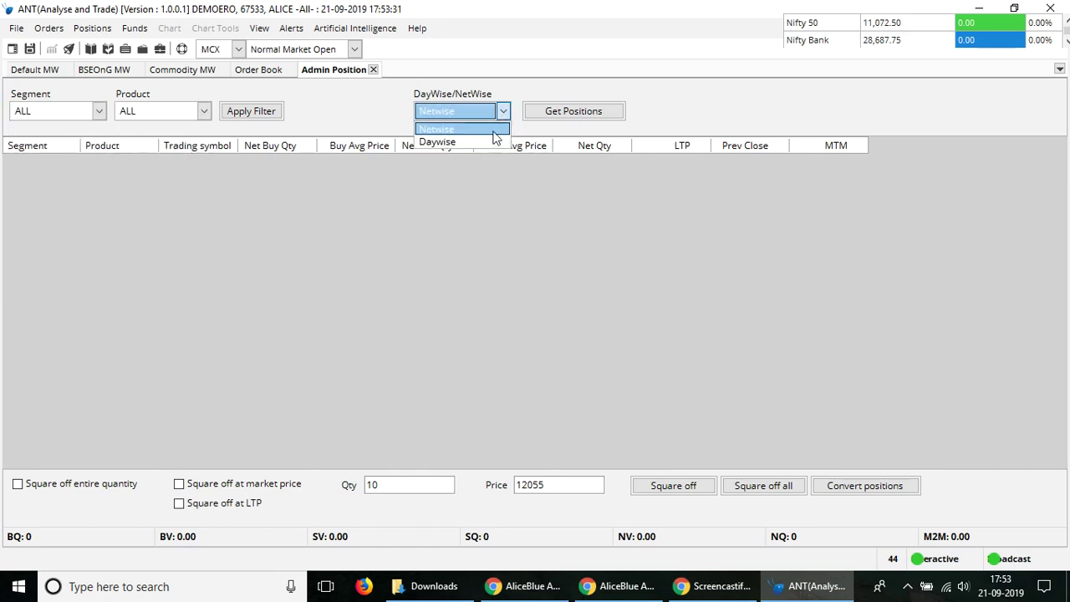
pyautogui.click(447, 128)
pyautogui.click(599, 110)
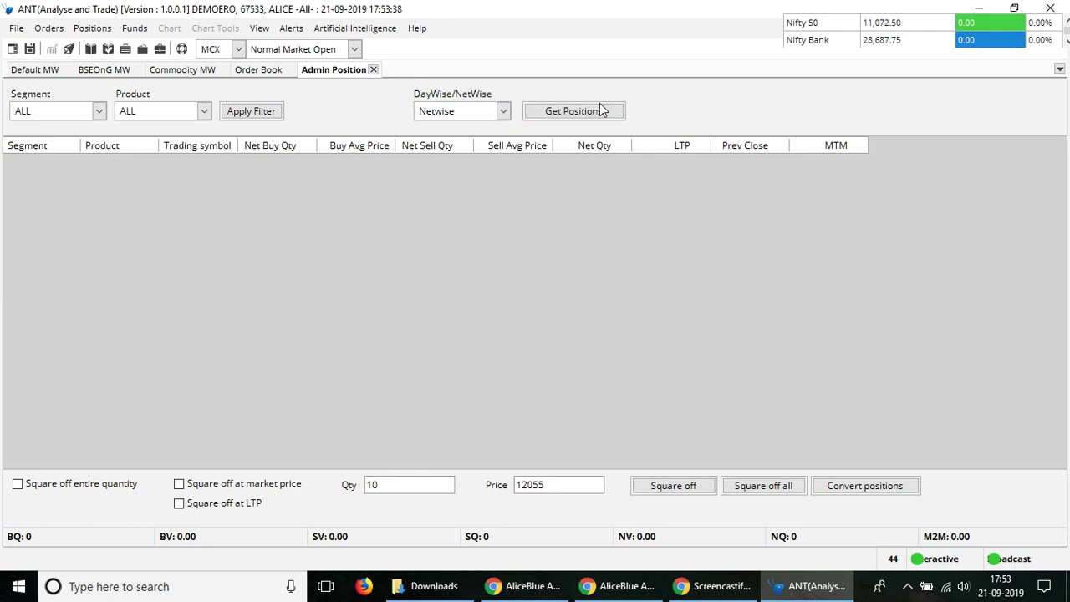
# Step: Switch to the Order Book and back, then glance at the Positions menu options
pyautogui.click(264, 72)
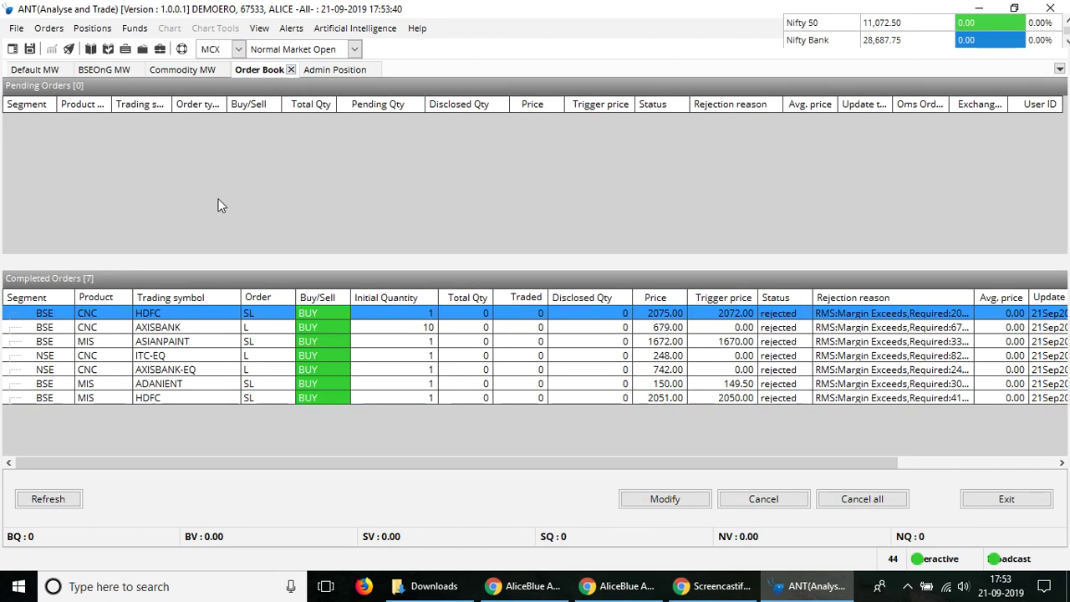
pyautogui.click(339, 72)
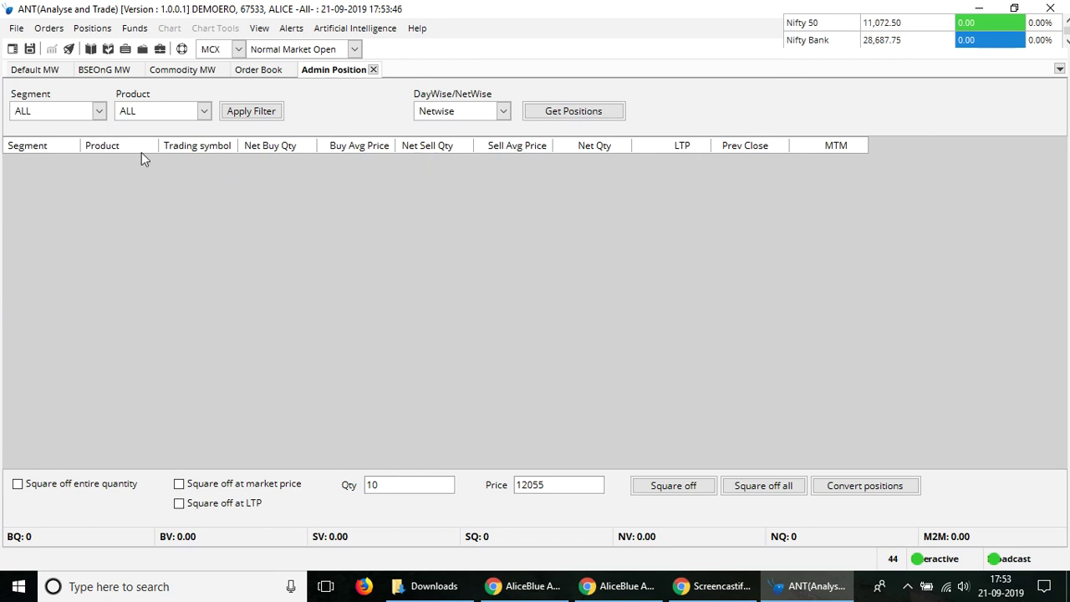
pyautogui.click(97, 35)
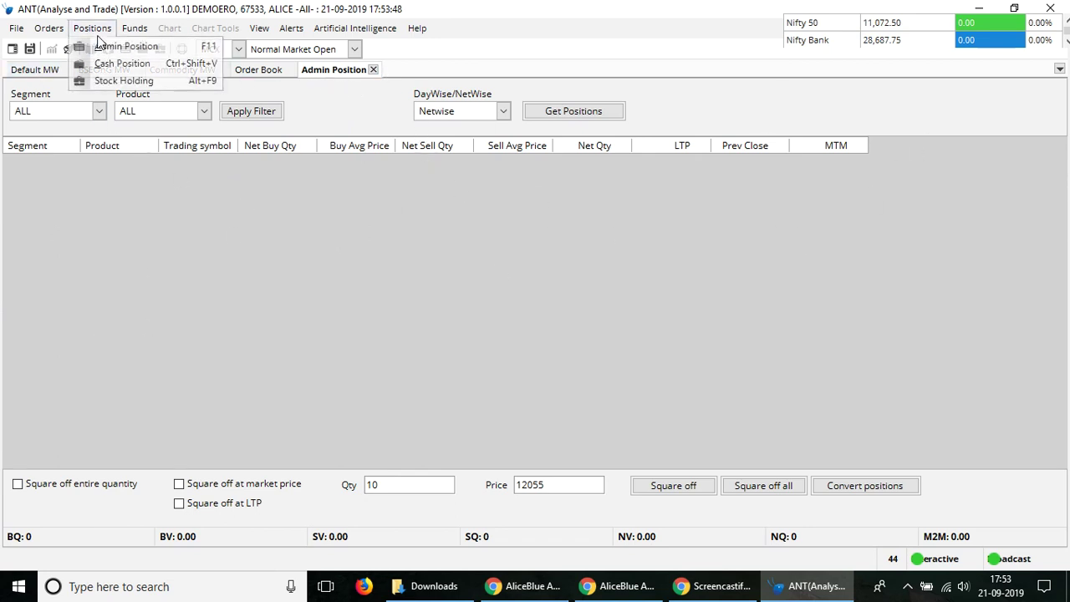
pyautogui.click(102, 46)
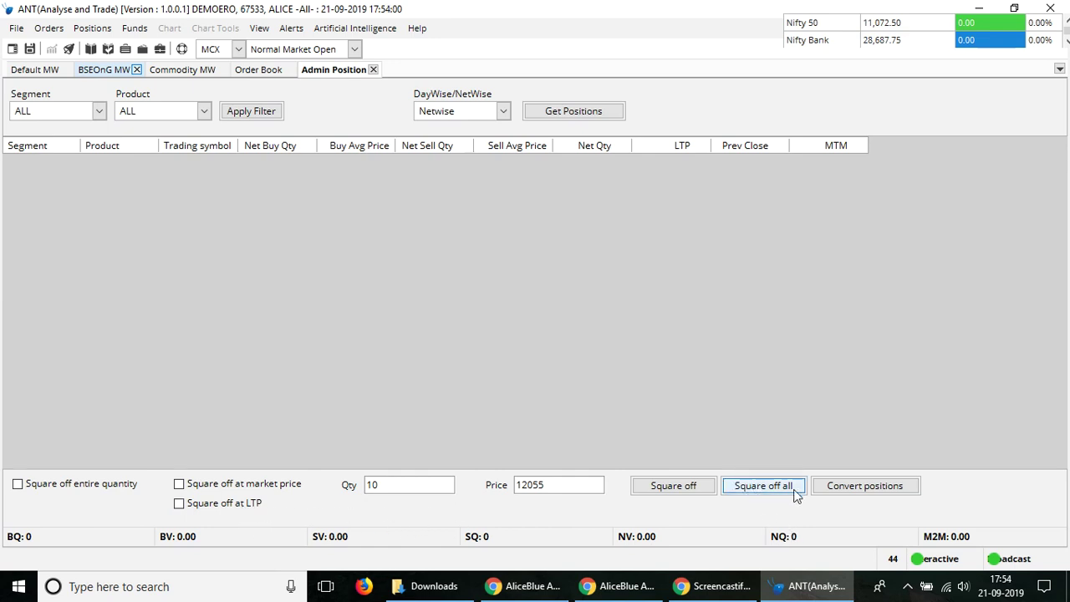
# Step: Try Convert positions, cycle through Order Book, BSEOnG MW and Default MW, then return to Chrome
pyautogui.click(856, 495)
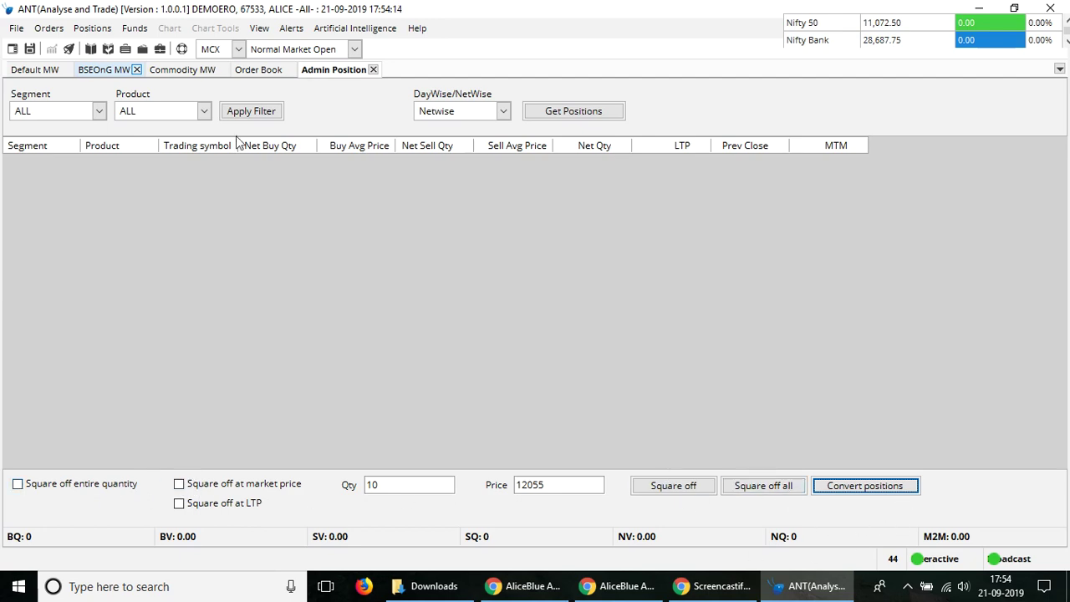
pyautogui.click(261, 71)
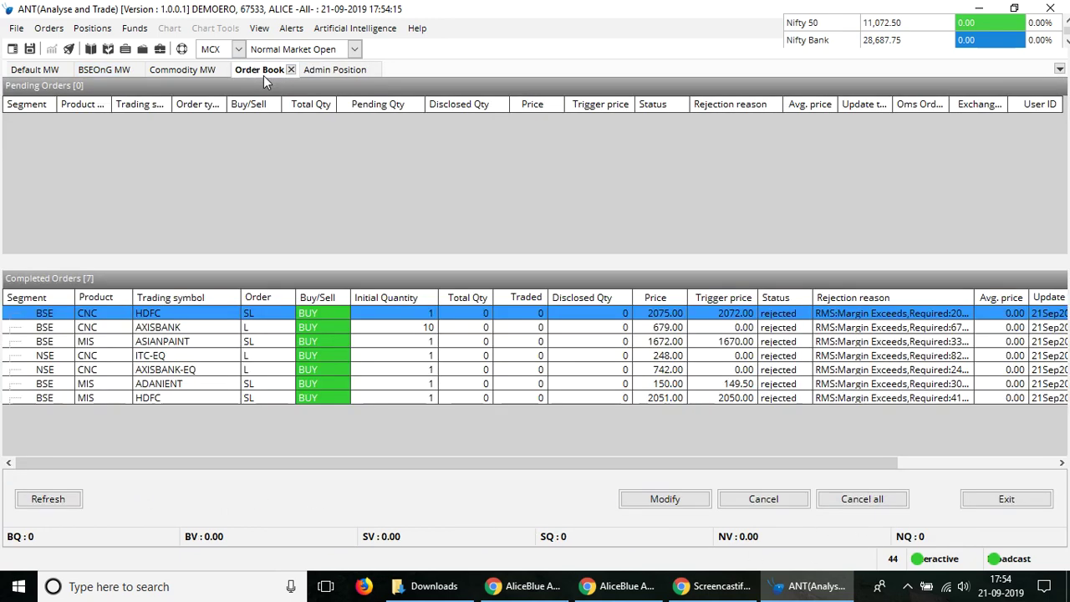
pyautogui.click(104, 73)
pyautogui.click(42, 74)
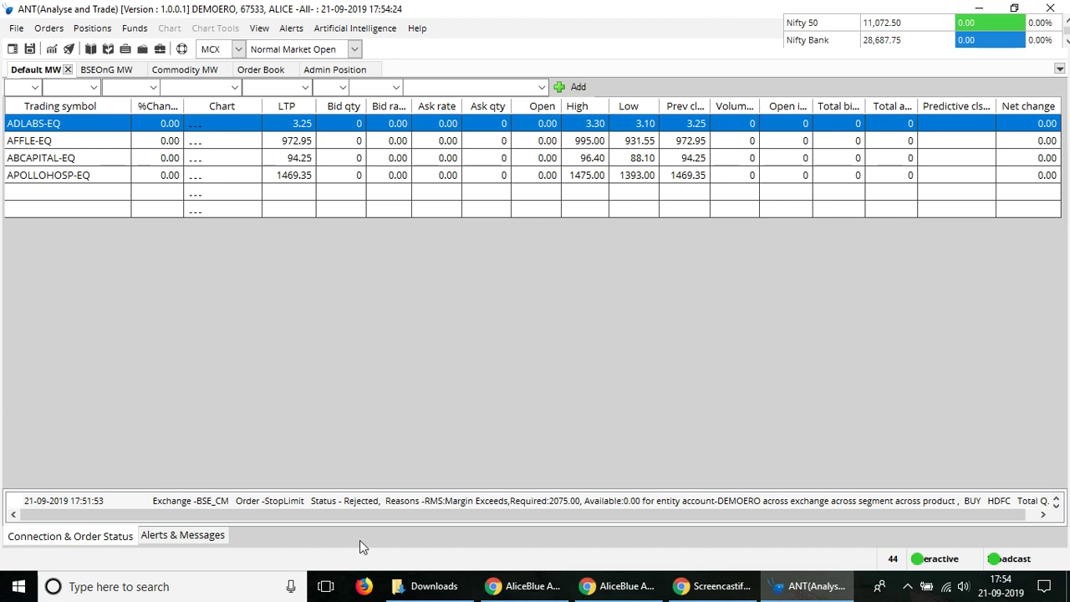
pyautogui.click(627, 586)
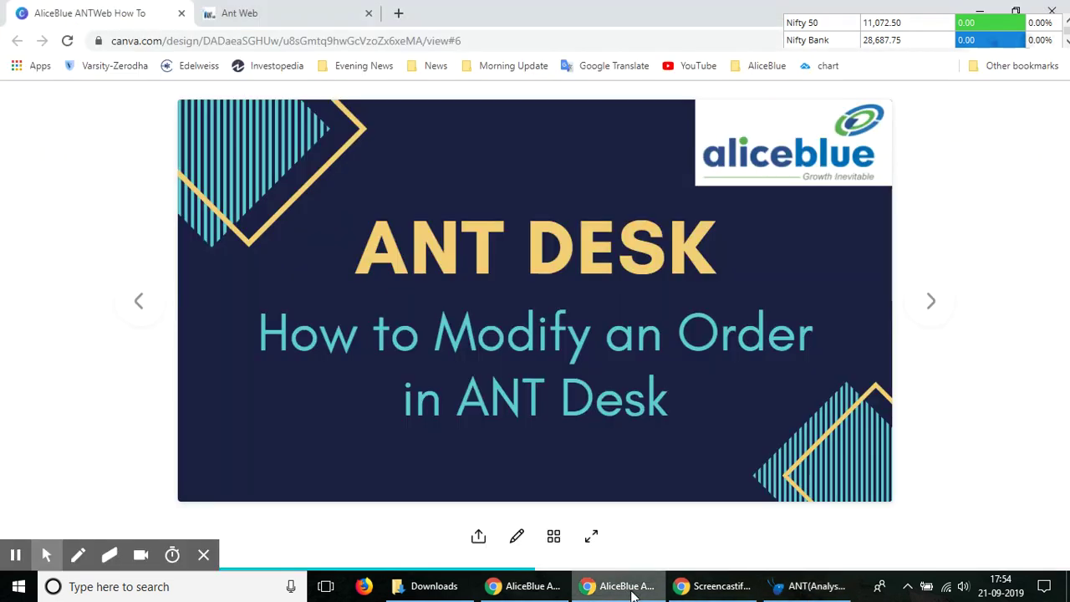
pyautogui.click(700, 588)
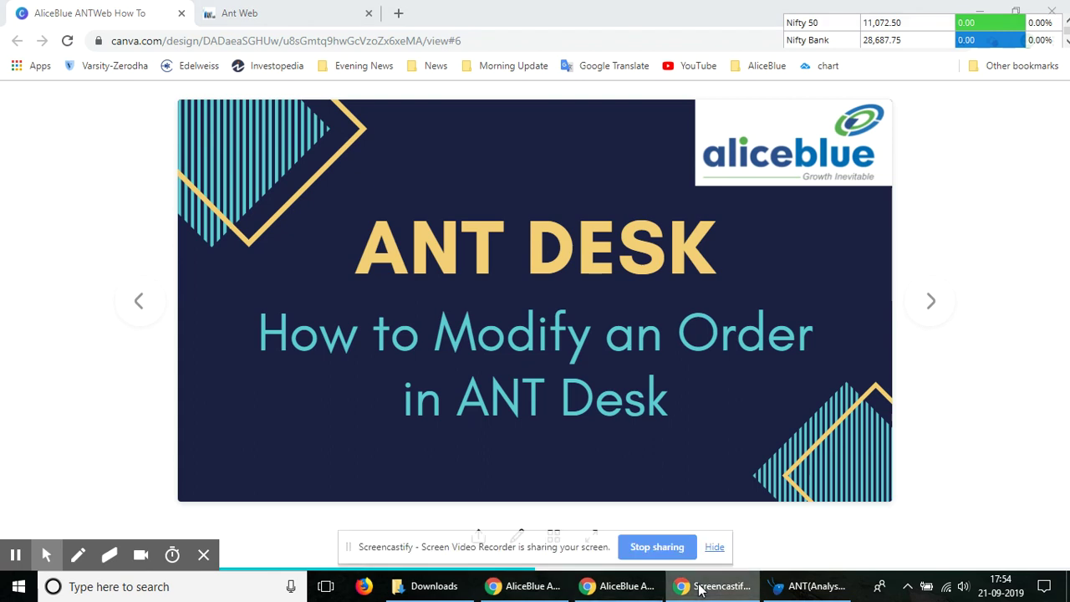